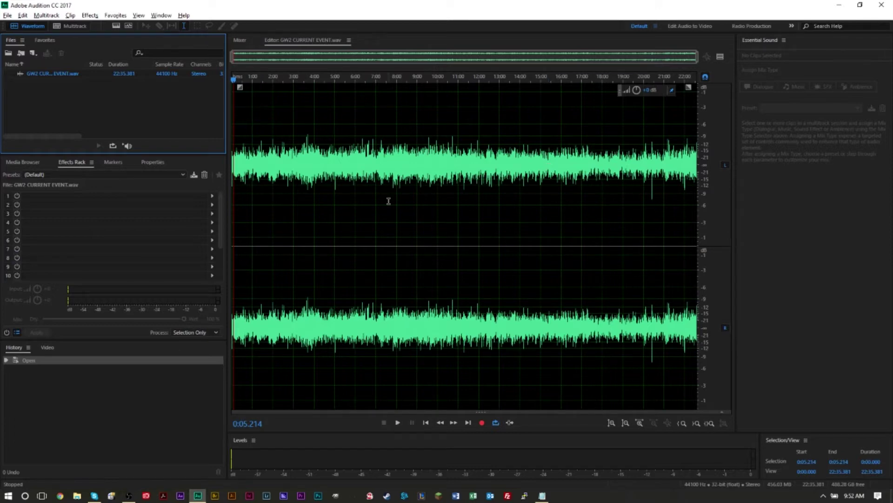
pyautogui.click(342, 197)
pyautogui.moveTo(343, 198); pyautogui.dragTo(632, 197)
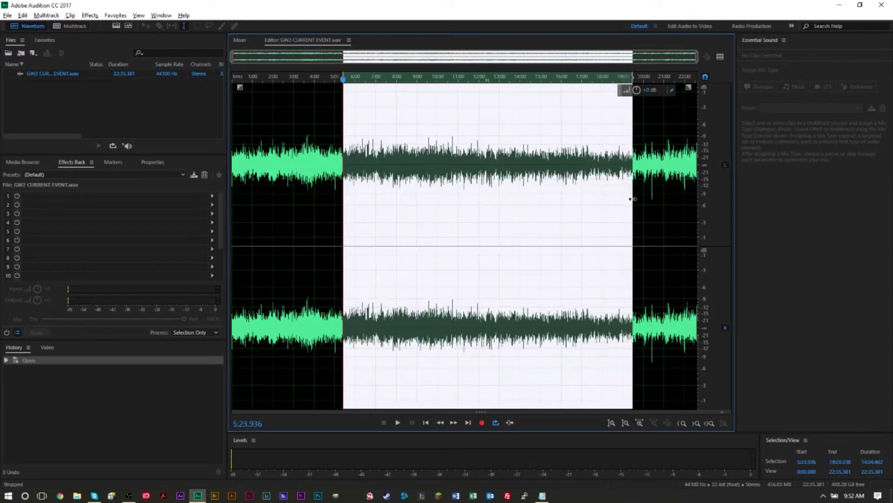
pyautogui.click(267, 146)
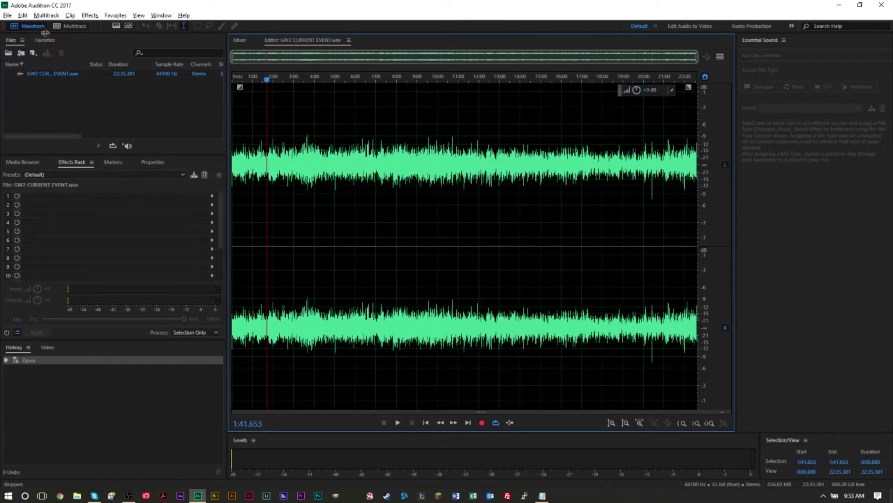
# Create a new multitrack session named "tutorial 1" with the default session settings
pyautogui.click(60, 26)
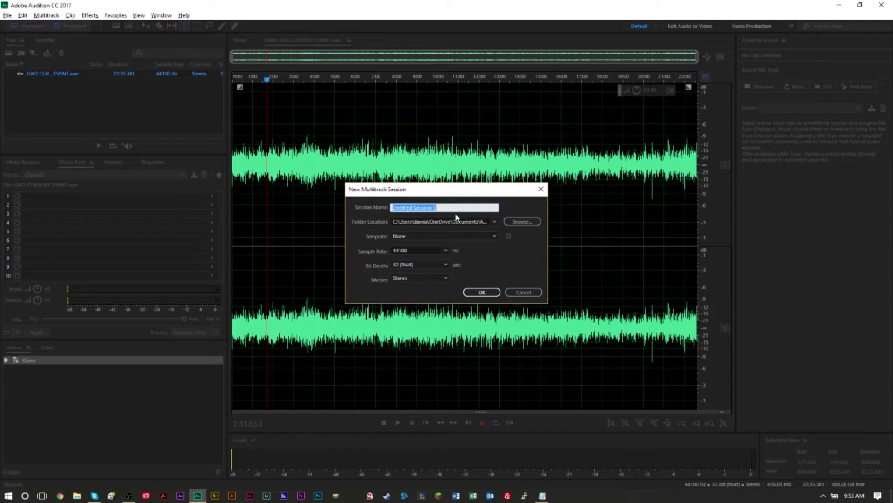
pyautogui.write('tutorial 1')
pyautogui.press('Return')
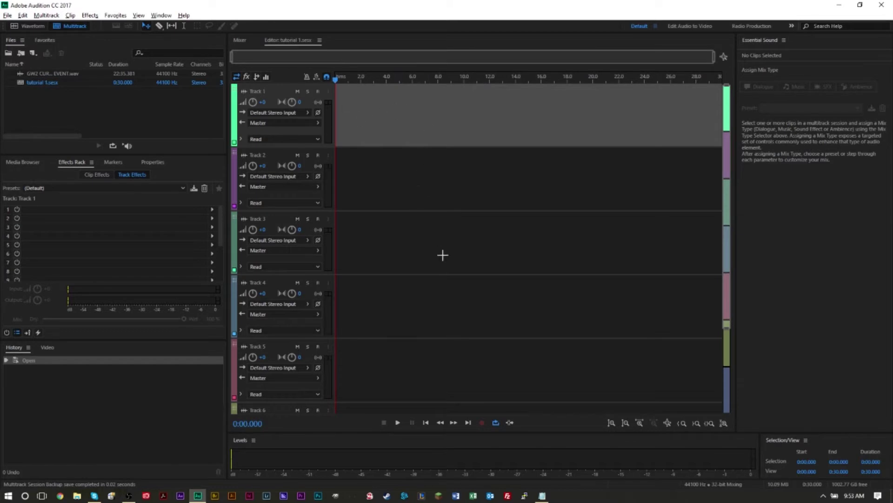
# Delete the audio from 17:00 to the end of GW2 CURRENT EVENT.wav in the waveform editor, and undo the deletion
pyautogui.doubleClick(76, 73)
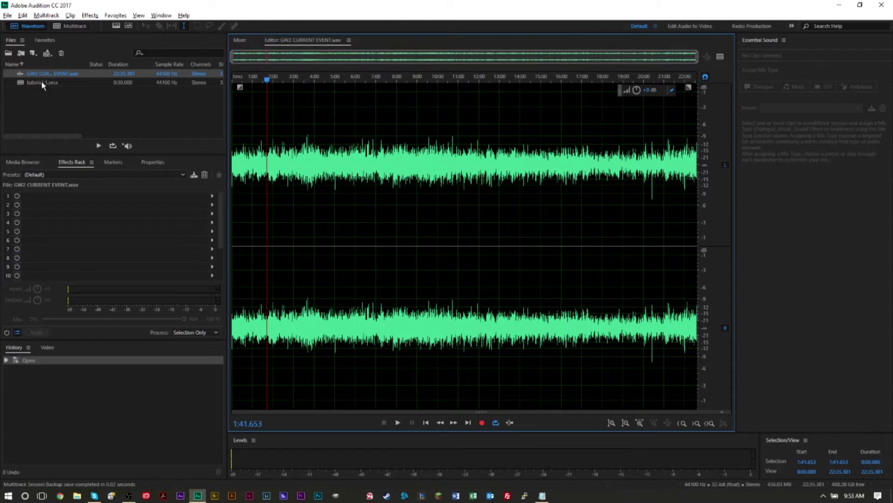
pyautogui.moveTo(315, 188); pyautogui.dragTo(459, 191)
pyautogui.click(507, 222)
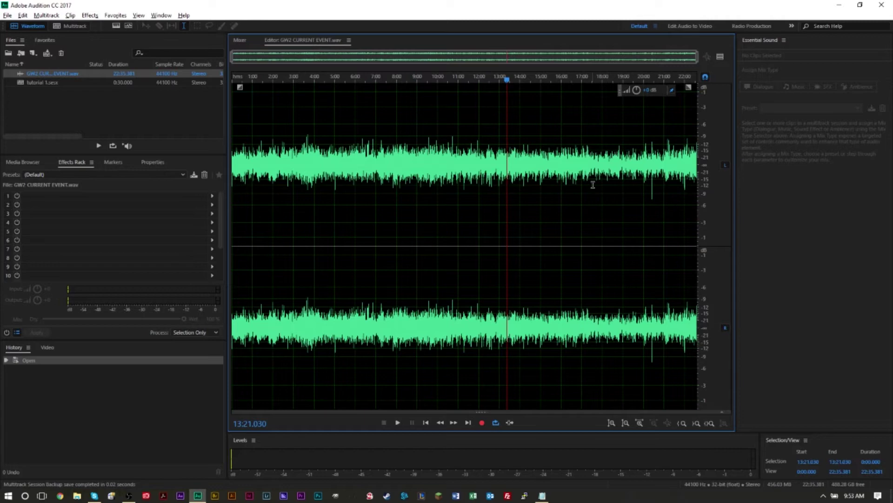
pyautogui.moveTo(580, 184); pyautogui.dragTo(812, 184)
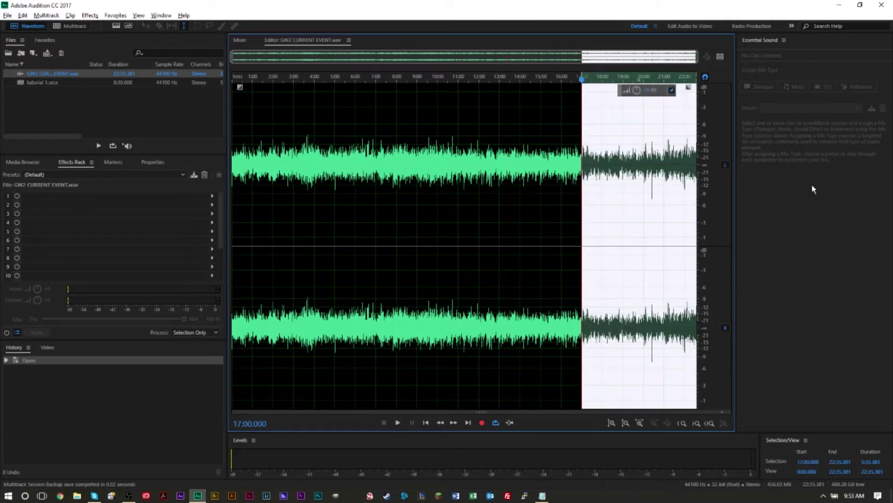
pyautogui.press('Delete')
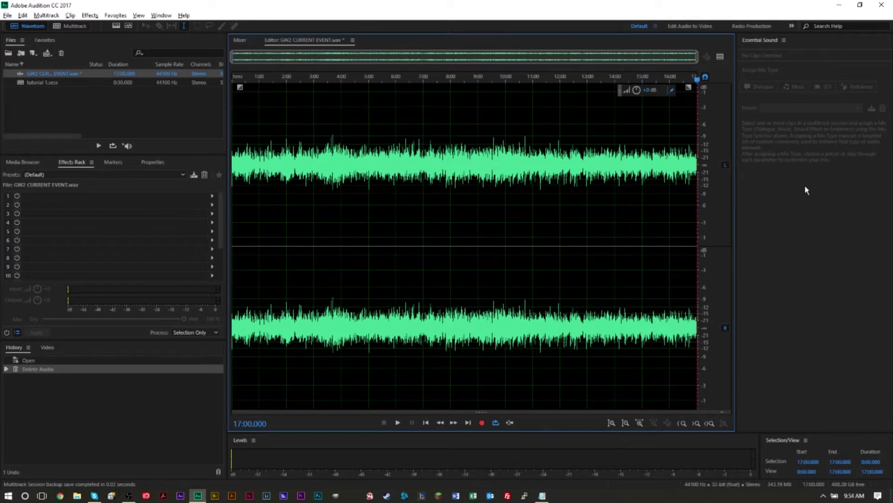
pyautogui.hotkey('ctrl', 'z')
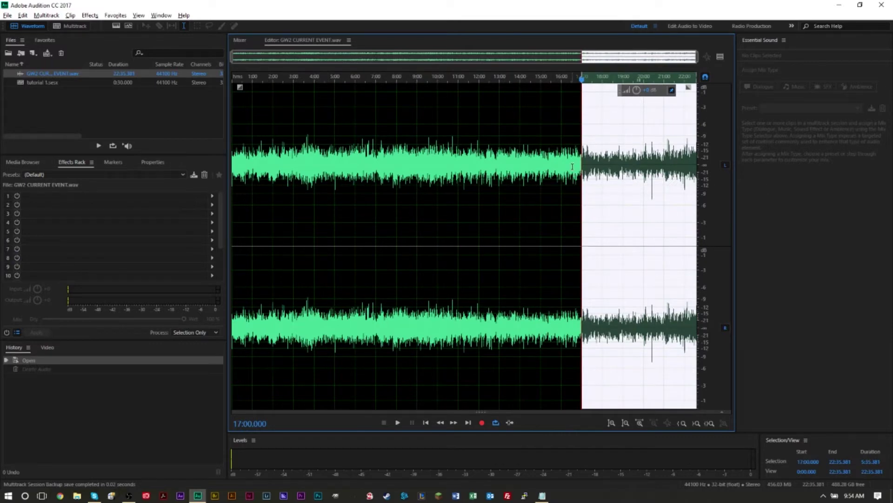
pyautogui.click(521, 146)
# Place GW2 CURRENT EVENT.wav at the start of Track 1 in the tutorial 1 session
pyautogui.doubleClick(51, 83)
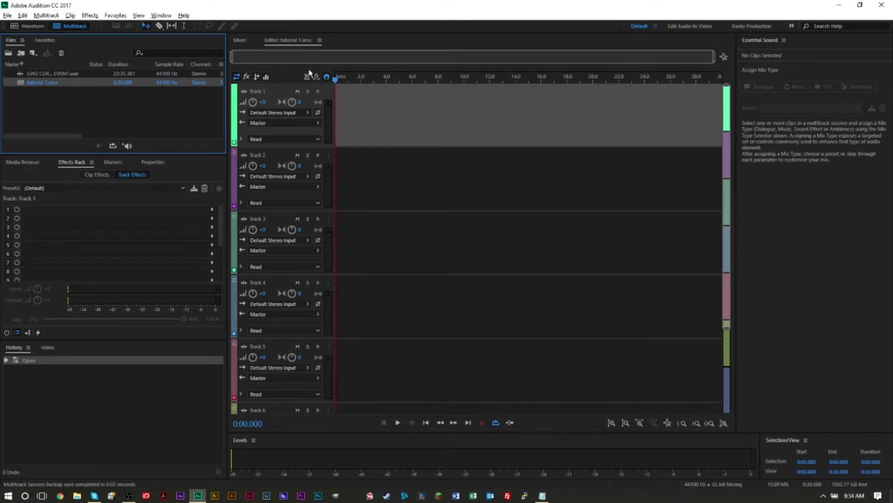
pyautogui.doubleClick(71, 72)
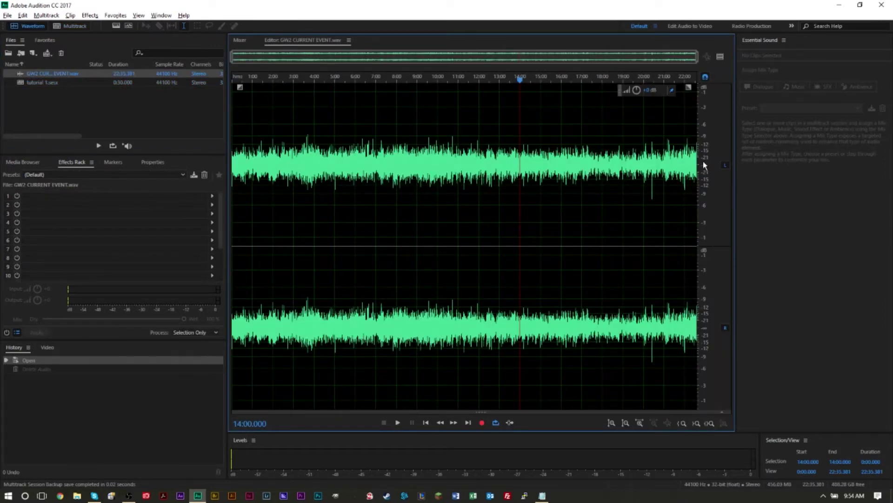
pyautogui.doubleClick(45, 82)
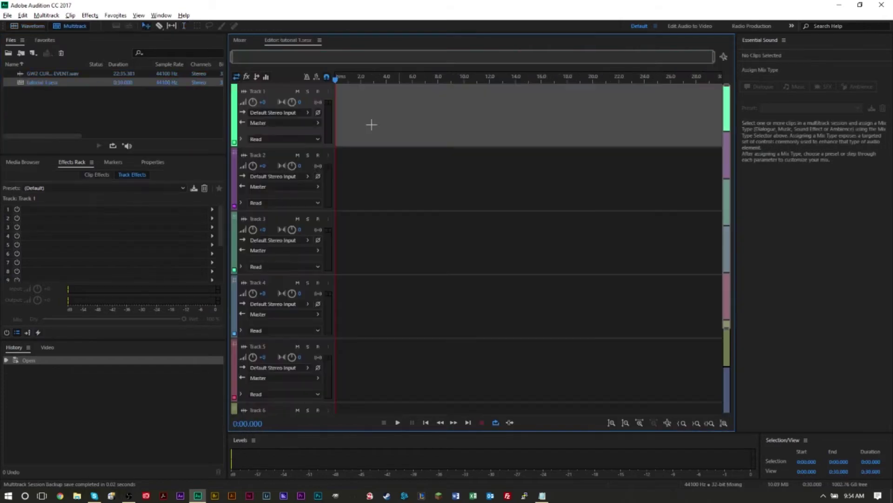
pyautogui.moveTo(67, 75); pyautogui.dragTo(332, 134)
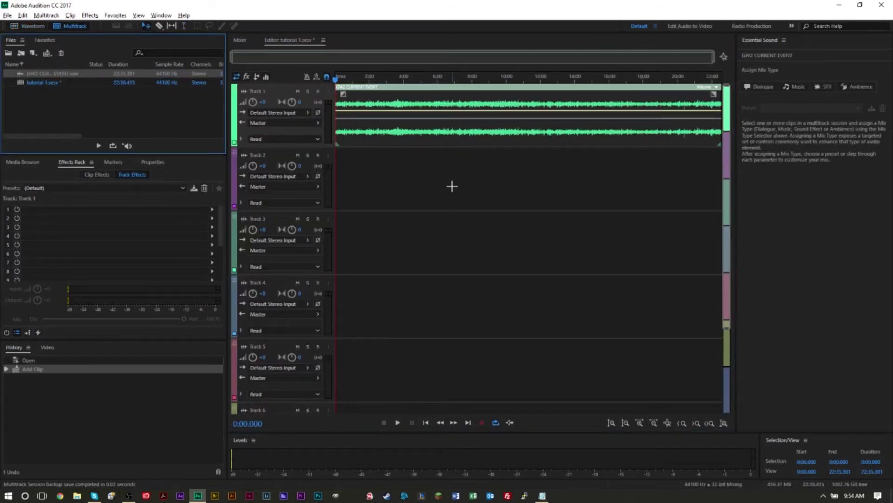
pyautogui.scroll(4, 451, 186)
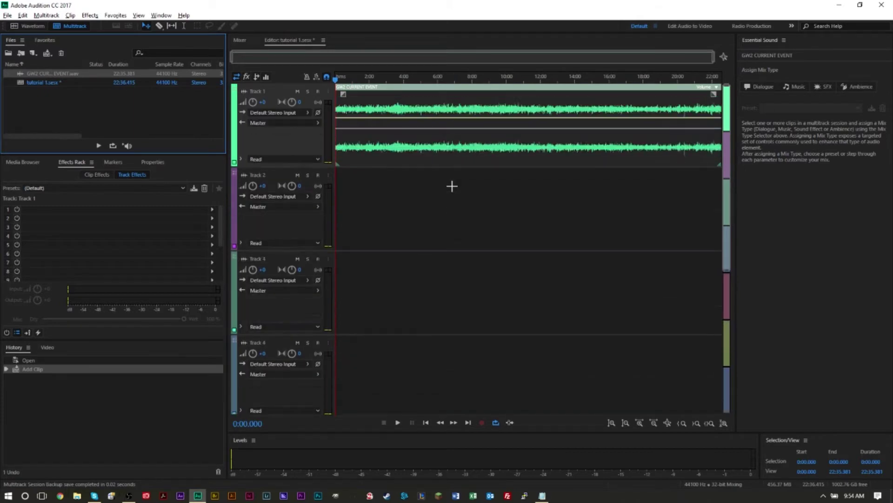
# Add GW2 CURRENT EVENT.wav to Track 2 as a second clip starting at about 8:00
pyautogui.click(451, 235)
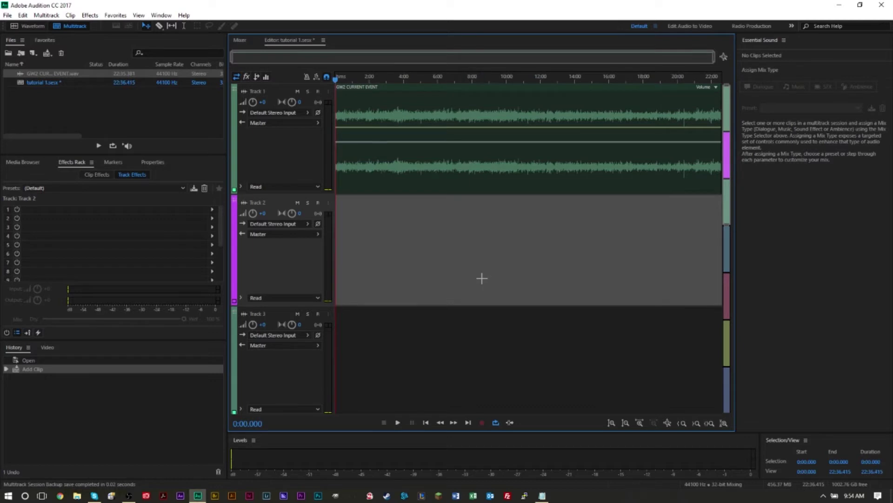
pyautogui.click(475, 187)
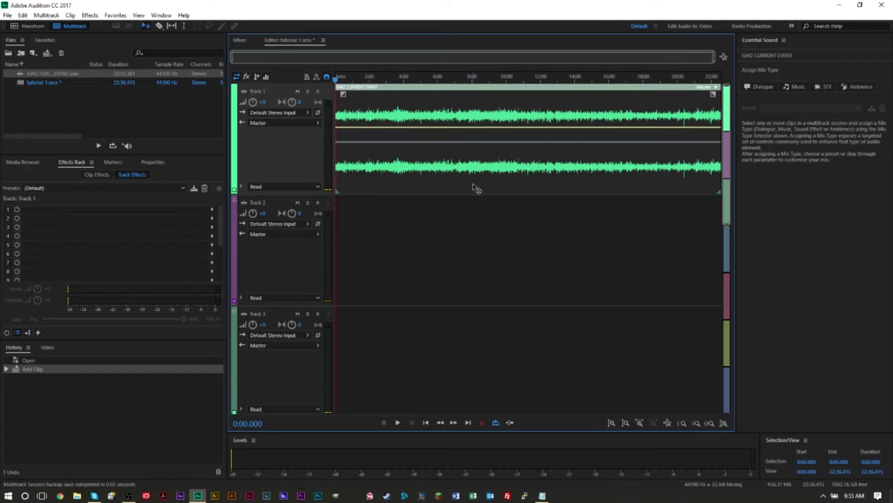
pyautogui.click(535, 263)
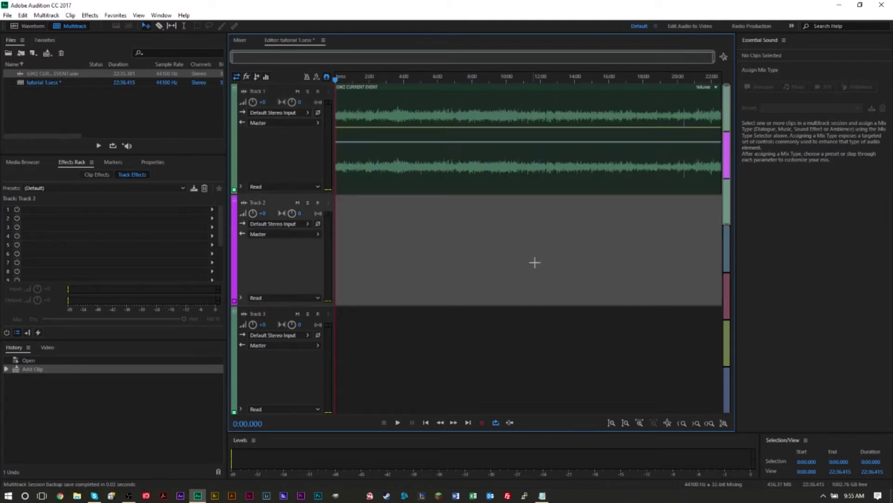
pyautogui.click(572, 145)
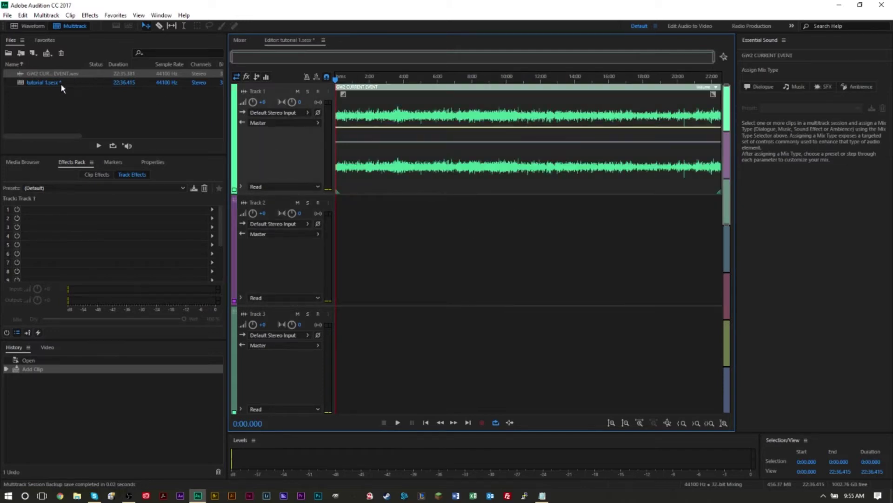
pyautogui.click(85, 82)
pyautogui.moveTo(56, 73); pyautogui.dragTo(477, 258)
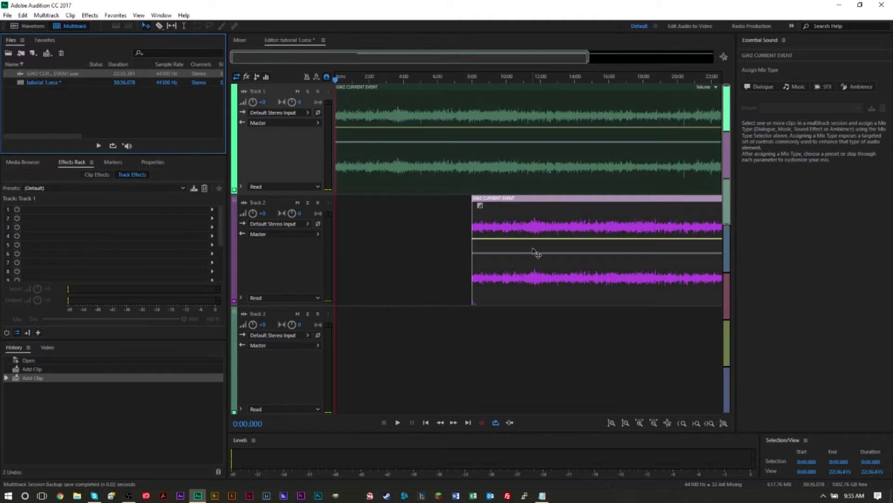
pyautogui.click(502, 179)
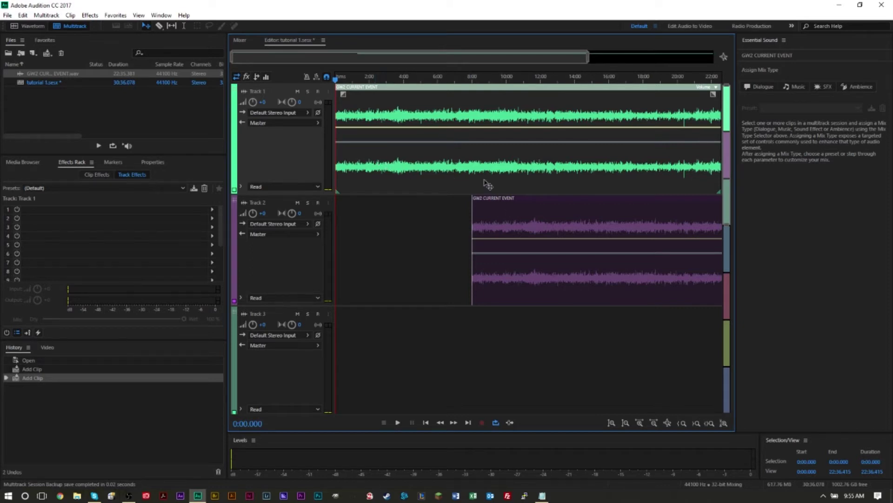
pyautogui.click(522, 221)
pyautogui.click(488, 169)
pyautogui.click(517, 225)
pyautogui.click(490, 161)
pyautogui.click(499, 211)
pyautogui.click(493, 171)
pyautogui.moveTo(56, 73); pyautogui.dragTo(402, 193)
# Check the favorites list in the multitrack session, and compare the waveform view with the multitrack view
pyautogui.click(116, 15)
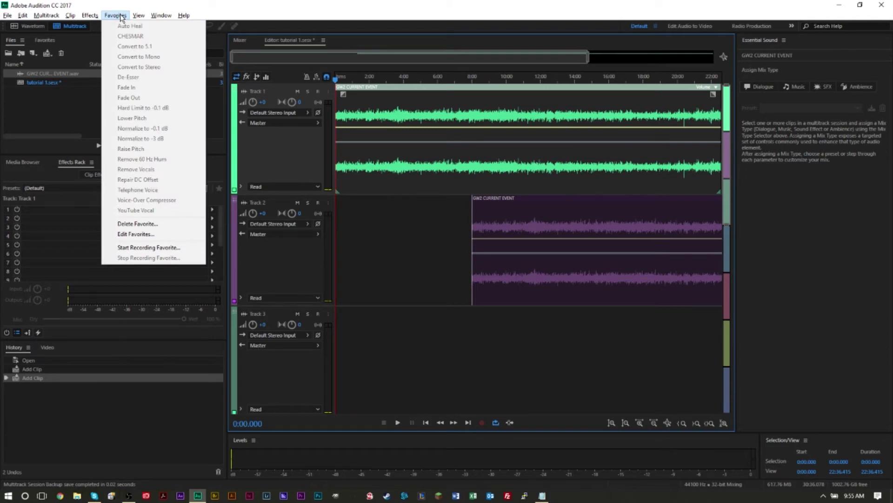
pyautogui.click(437, 232)
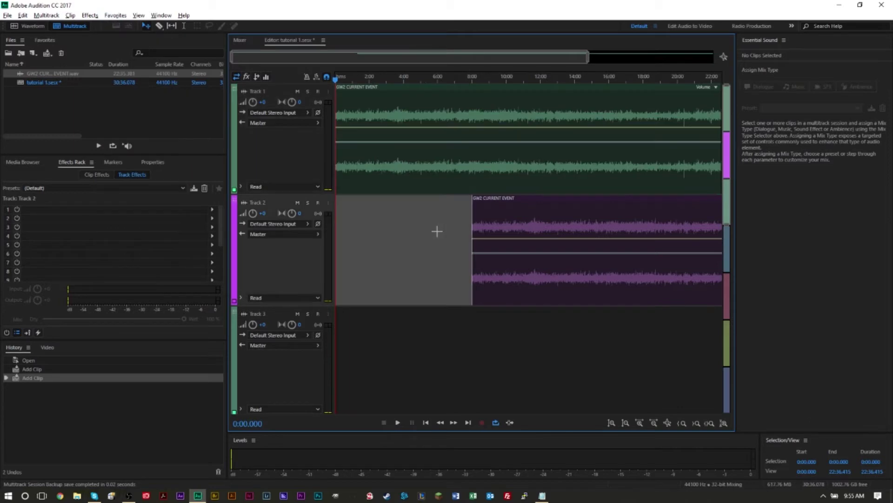
pyautogui.click(423, 173)
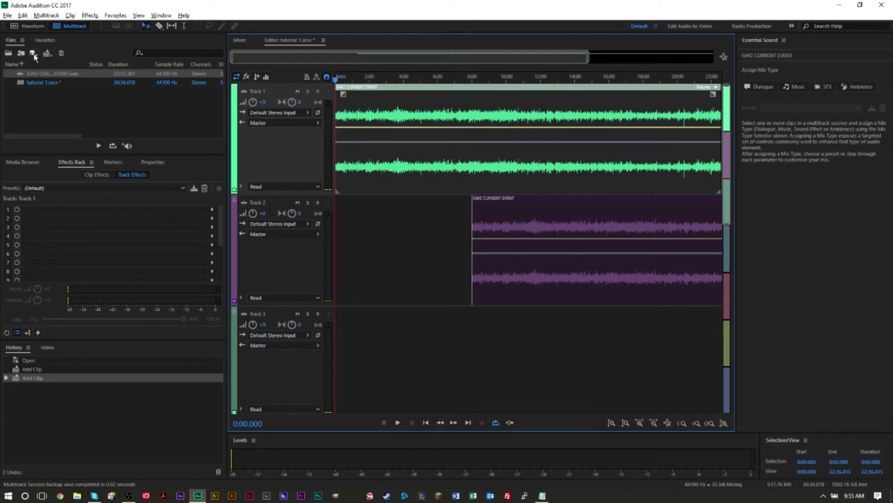
pyautogui.click(41, 28)
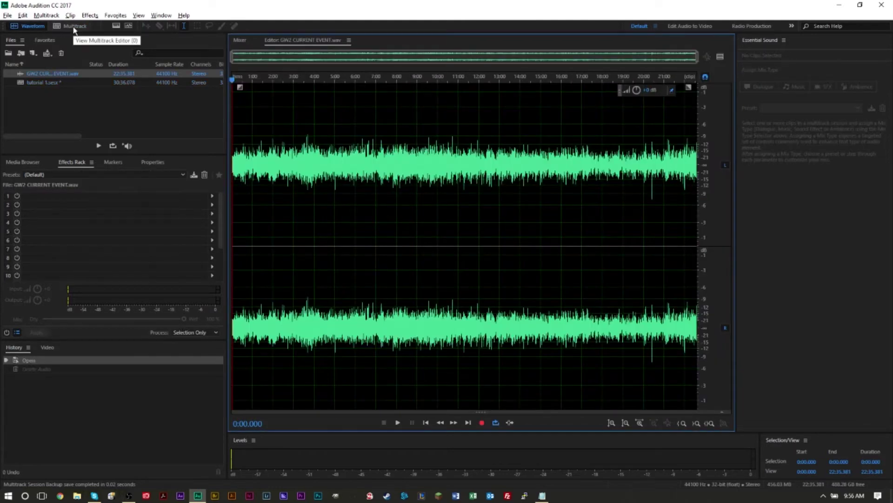
pyautogui.click(73, 26)
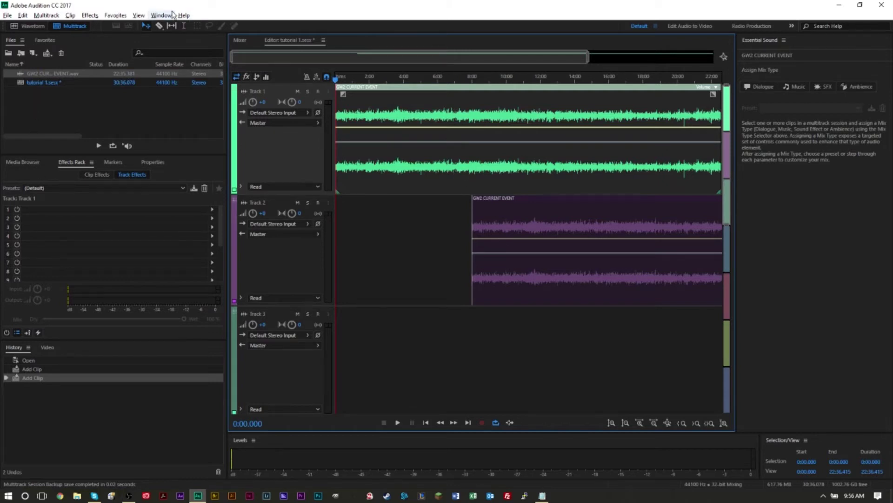
# Add the Mastering effect to Track 1 with the YouTube Vocals preset and close its settings
pyautogui.click(91, 16)
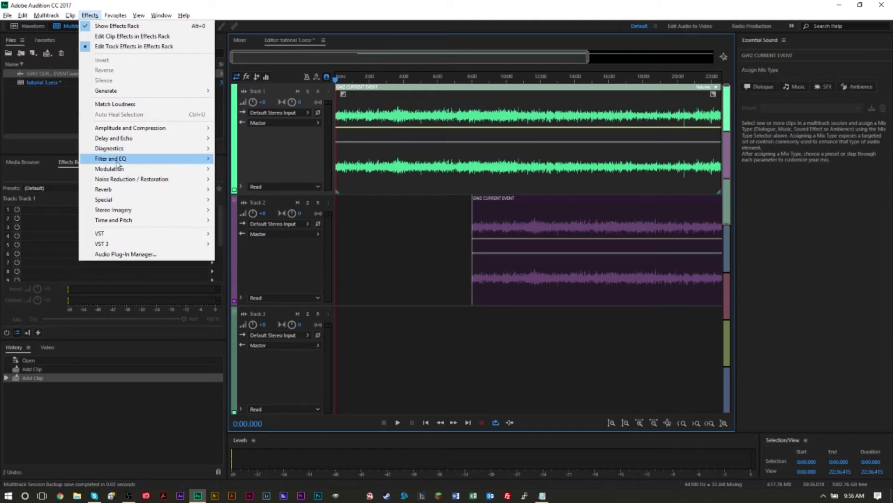
pyautogui.moveTo(200, 200)
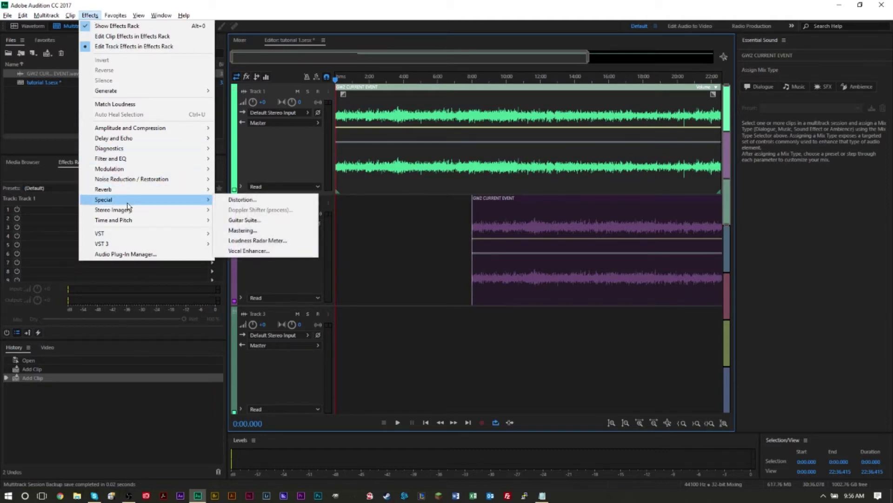
pyautogui.click(235, 229)
pyautogui.moveTo(464, 142); pyautogui.dragTo(501, 202)
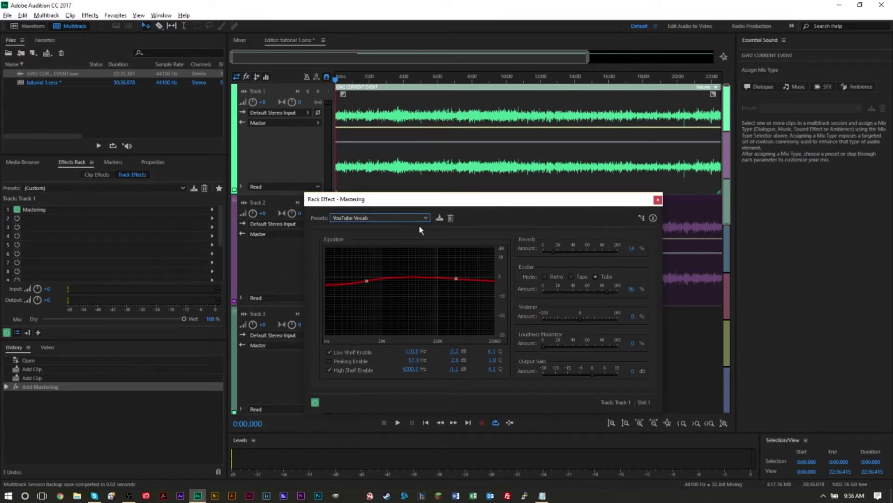
pyautogui.moveTo(399, 203); pyautogui.dragTo(435, 205)
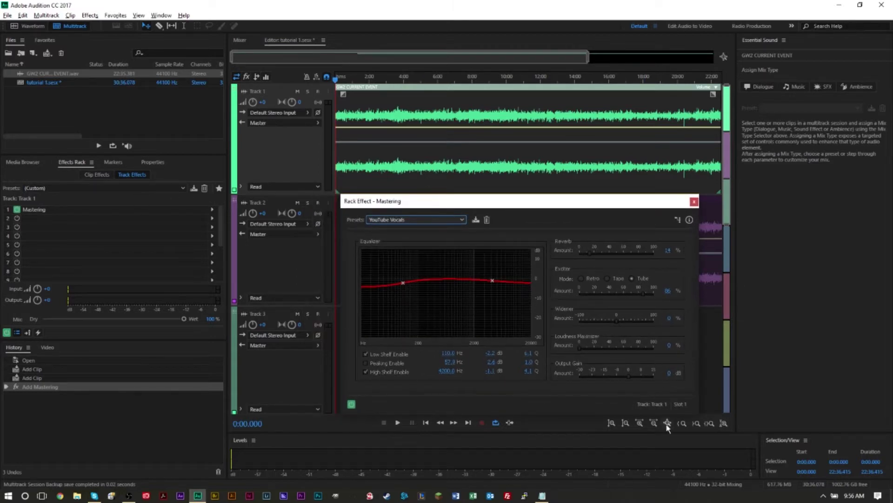
pyautogui.click(693, 202)
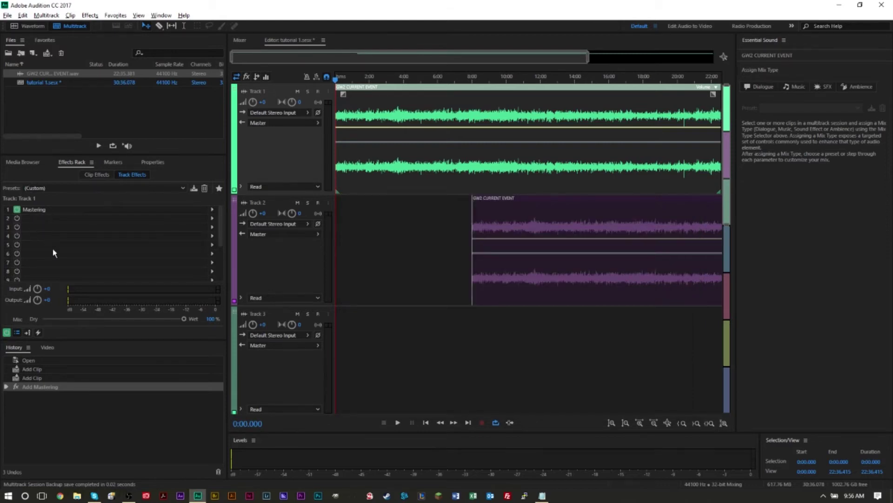
# Toggle the Mastering effect on Track 1 off and on several times, leaving it on
pyautogui.click(17, 210)
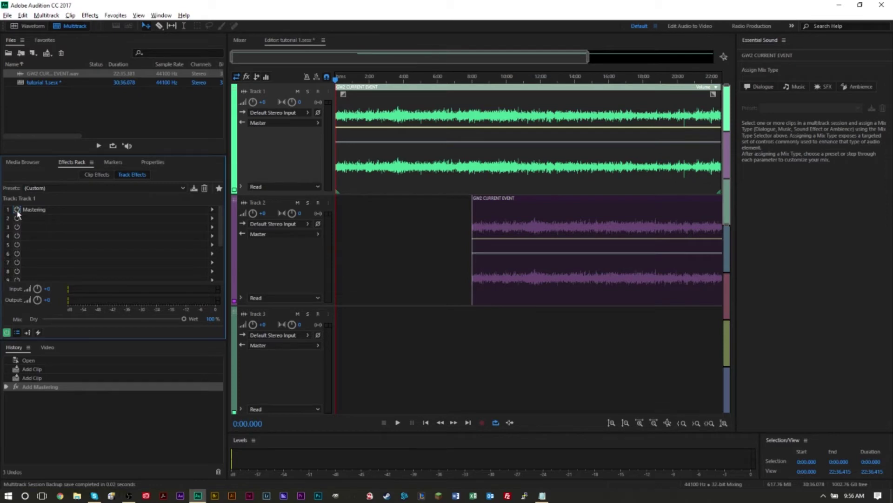
pyautogui.click(17, 210)
pyautogui.click(16, 210)
pyautogui.click(17, 209)
pyautogui.click(17, 210)
pyautogui.click(17, 210)
pyautogui.click(17, 212)
pyautogui.click(16, 210)
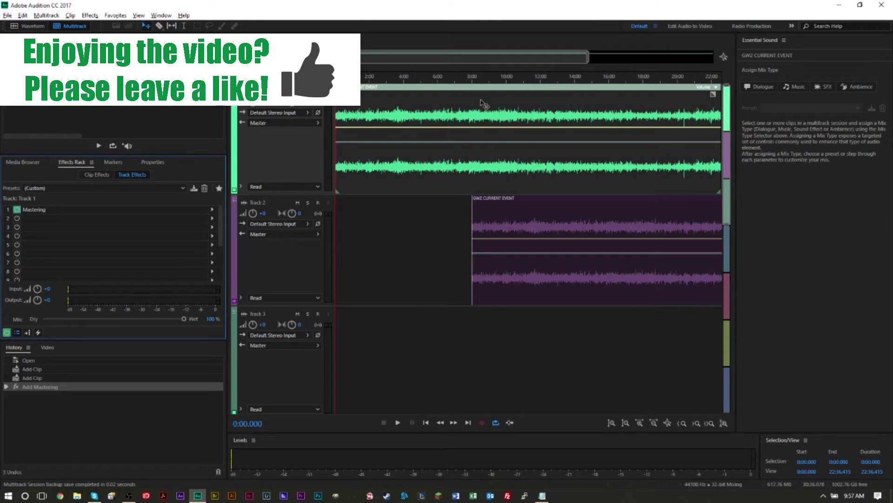
# Open GW2 CURRENT EVENT.wav in the waveform editor and check the favorites available for it
pyautogui.click(111, 121)
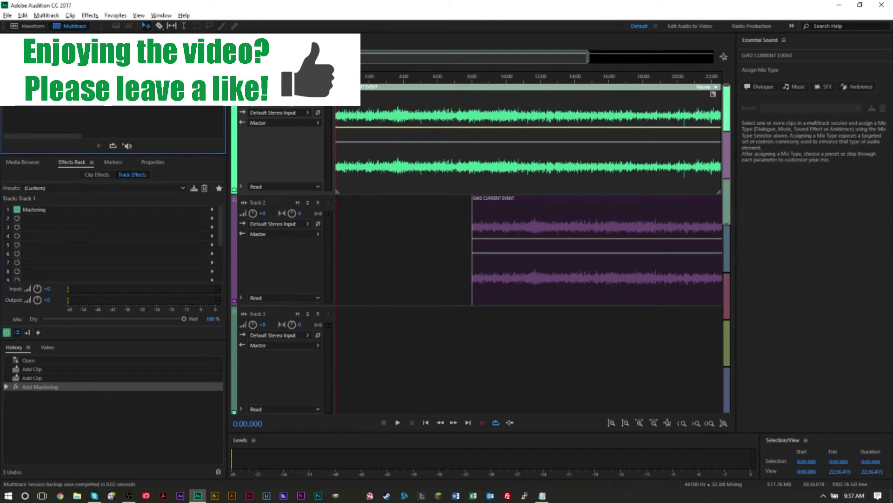
pyautogui.doubleClick(50, 74)
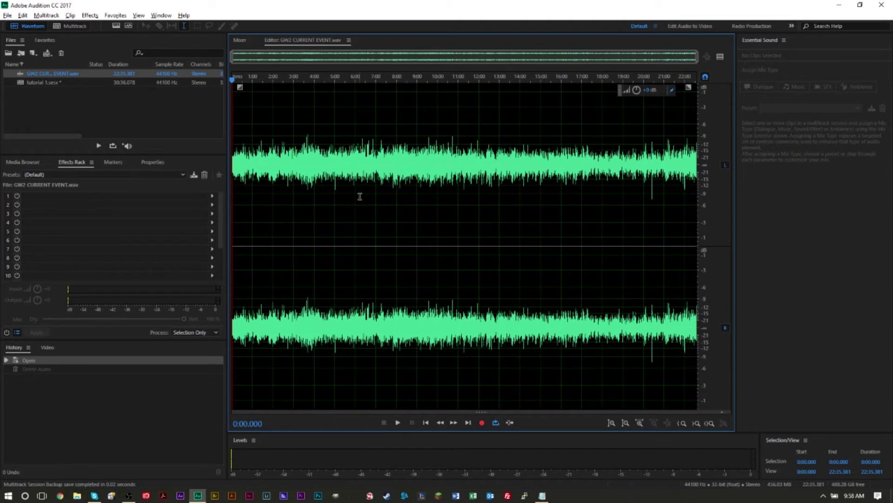
pyautogui.click(122, 16)
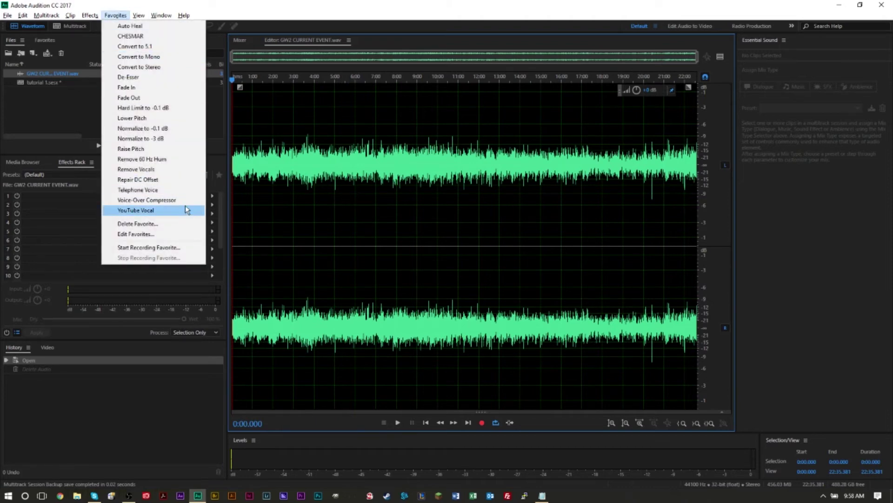
pyautogui.click(446, 233)
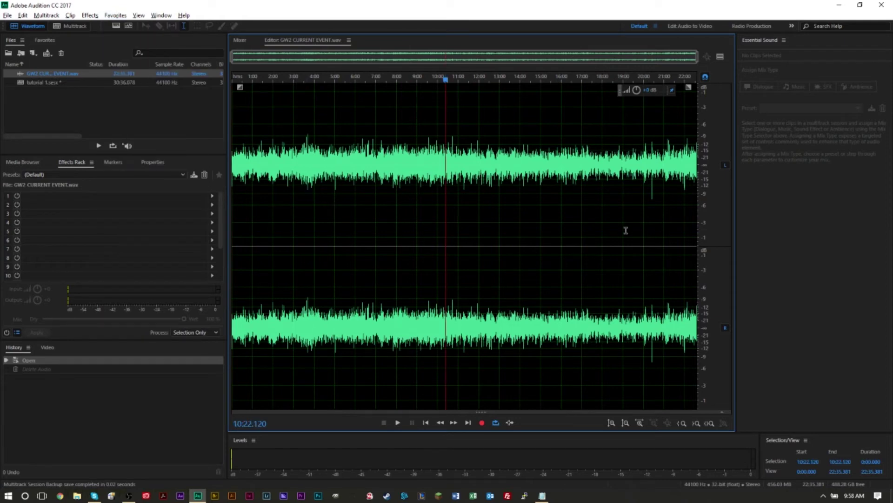
pyautogui.click(122, 17)
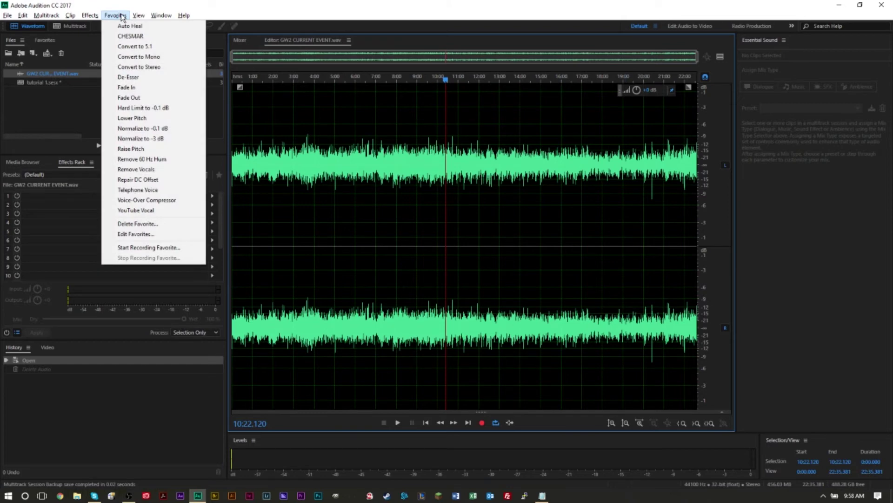
pyautogui.click(342, 173)
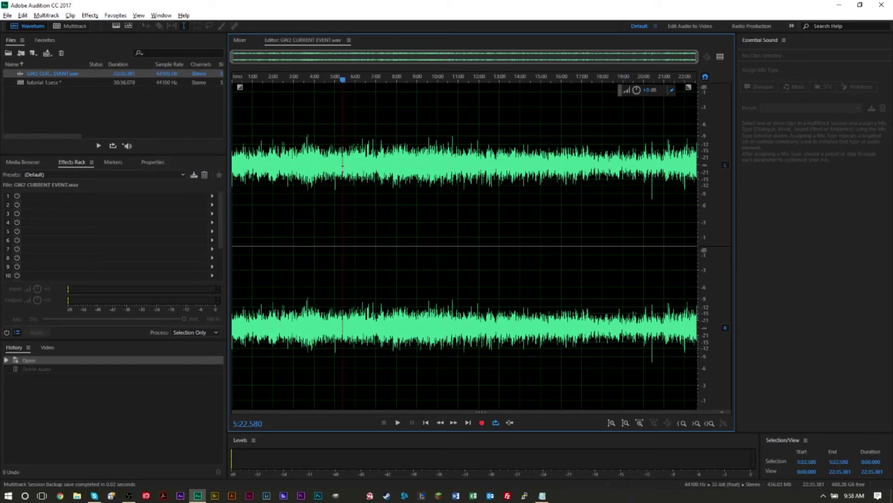
# View the tutorial 1 multitrack session, return to the GW2 CURRENT EVENT.wav waveform and review its favorites list again
pyautogui.doubleClick(74, 82)
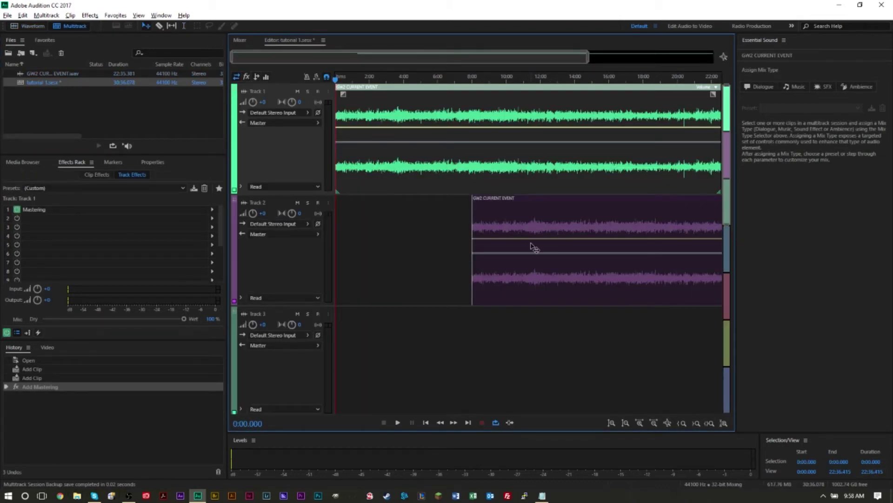
pyautogui.doubleClick(73, 74)
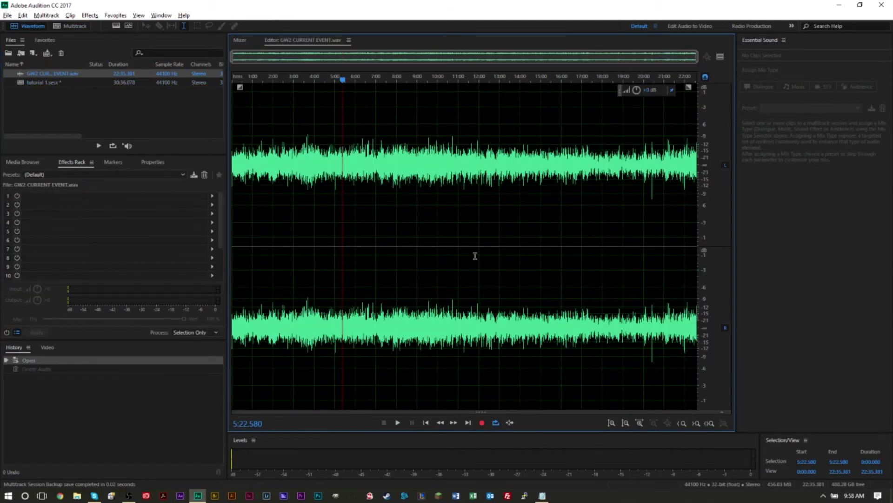
pyautogui.click(115, 15)
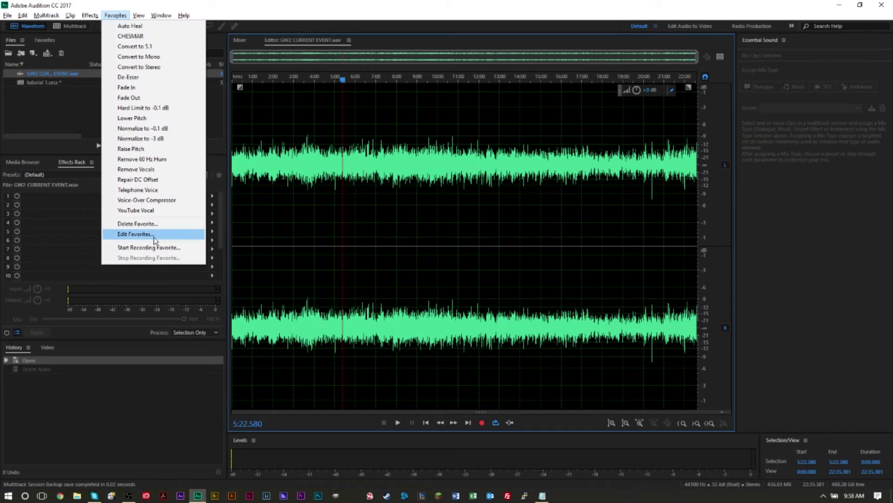
pyautogui.click(508, 225)
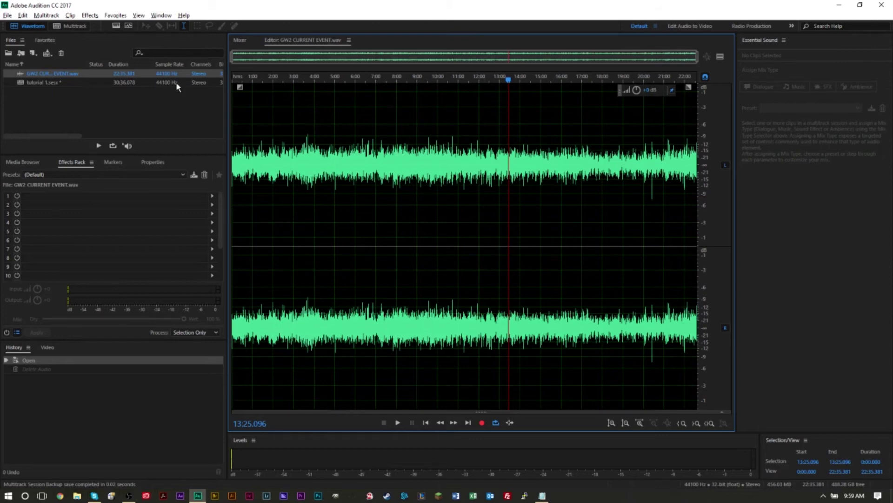
# Start applying the Mastering effect with the YouTube Vocals preset to the entire waveform, cancel the processing and clear the selection
pyautogui.hotkey('ctrl', 'a')
pyautogui.click(89, 15)
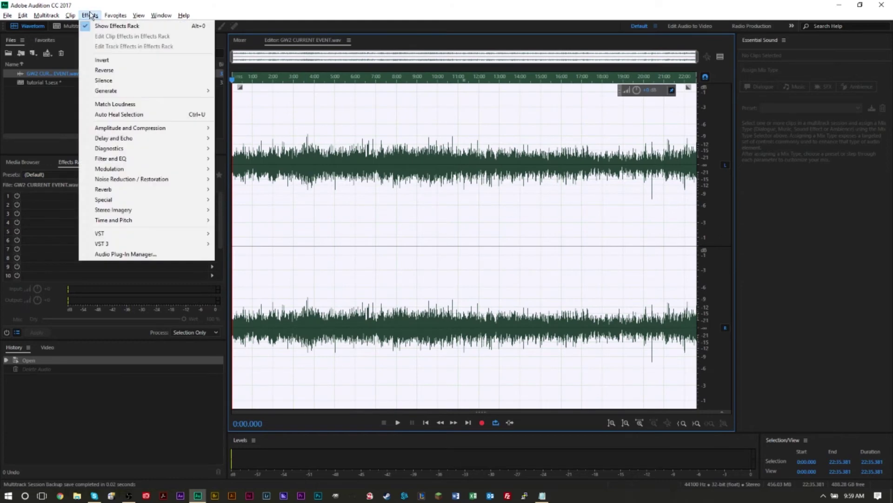
pyautogui.moveTo(146, 200)
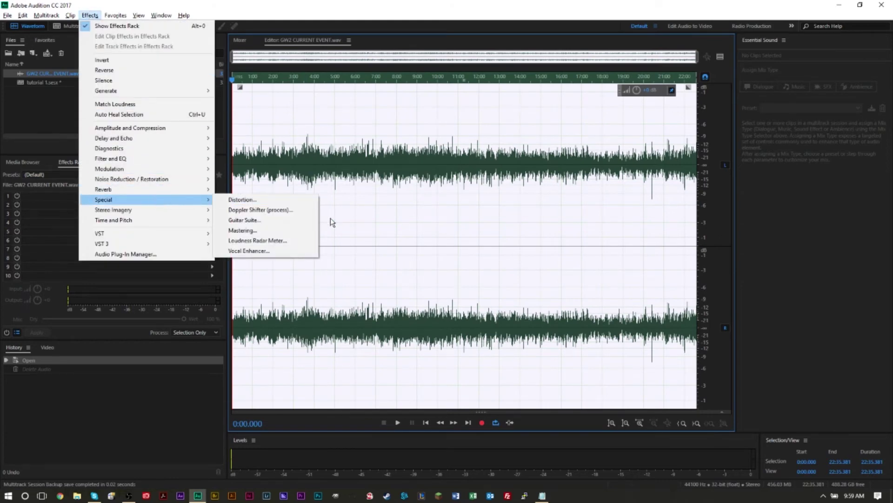
pyautogui.click(264, 229)
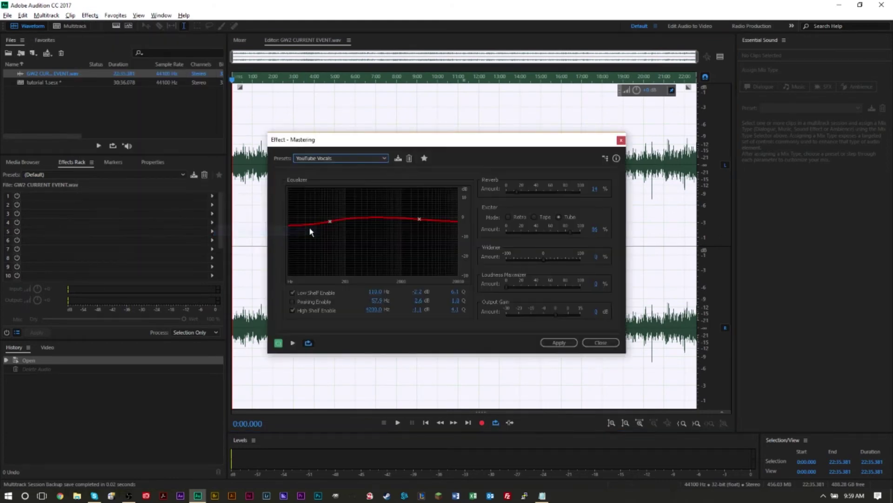
pyautogui.click(563, 342)
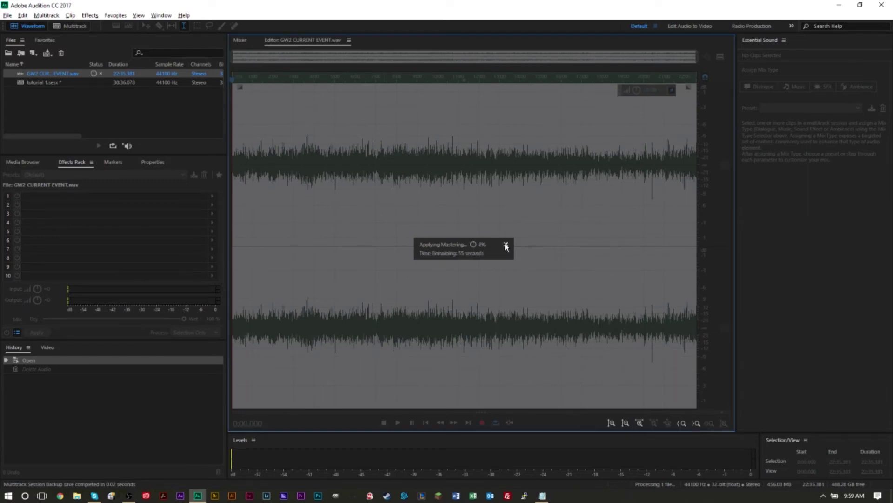
pyautogui.click(506, 243)
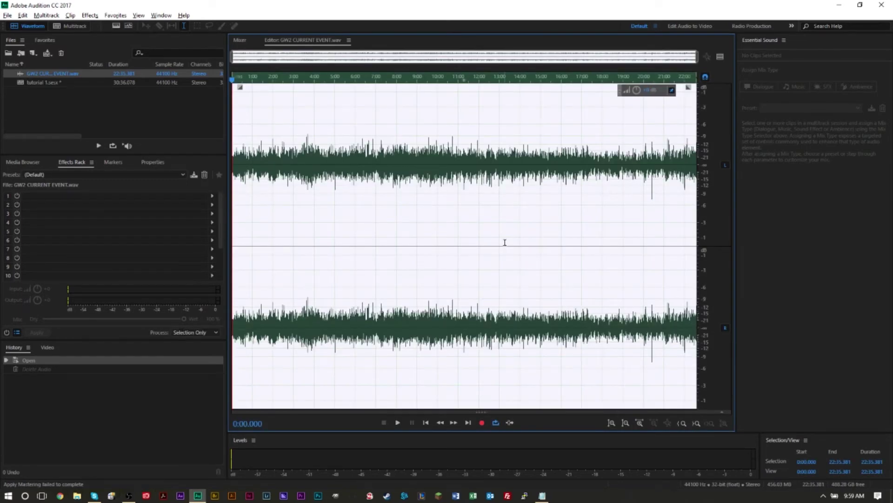
pyautogui.click(351, 196)
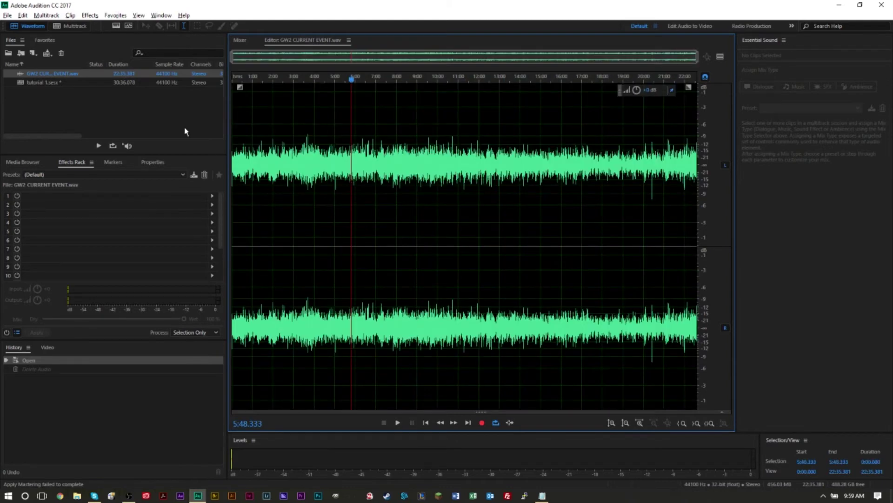
# Alternate between the tutorial 1 session and the GW2 CURRENT EVENT.wav waveform to compare them, ending in the session
pyautogui.doubleClick(52, 82)
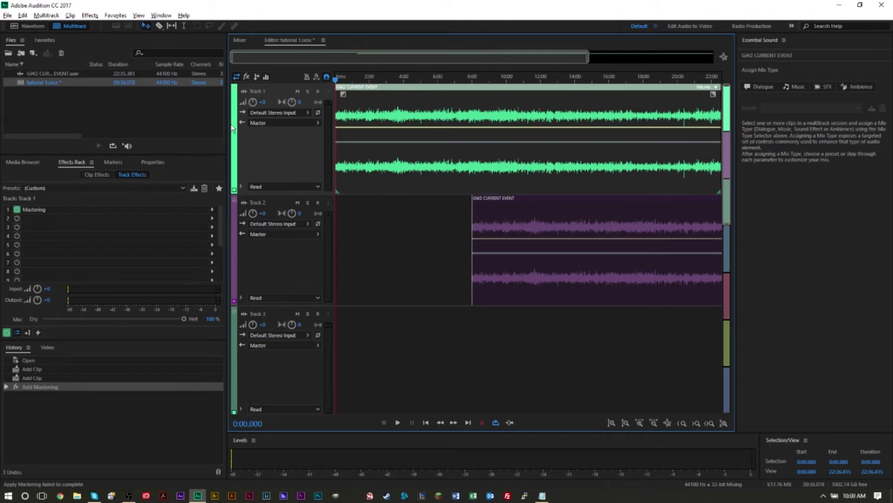
pyautogui.click(63, 73)
pyautogui.doubleClick(62, 73)
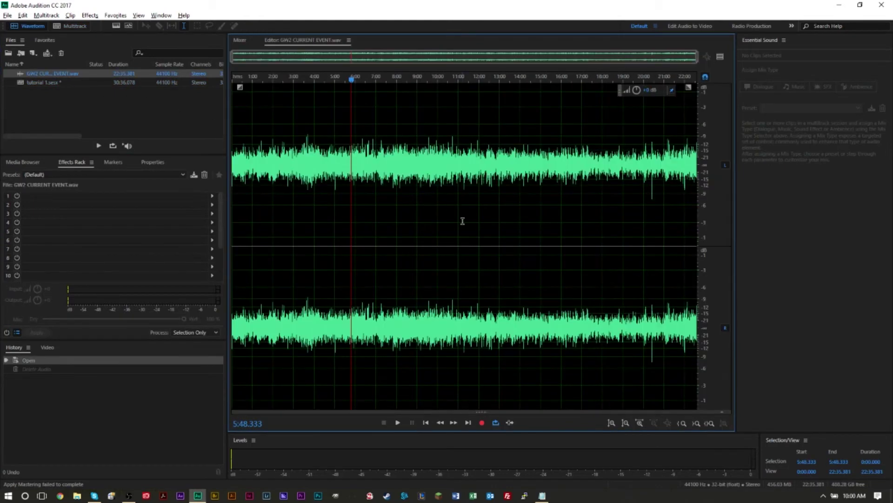
pyautogui.moveTo(313, 194); pyautogui.dragTo(593, 226)
pyautogui.click(582, 226)
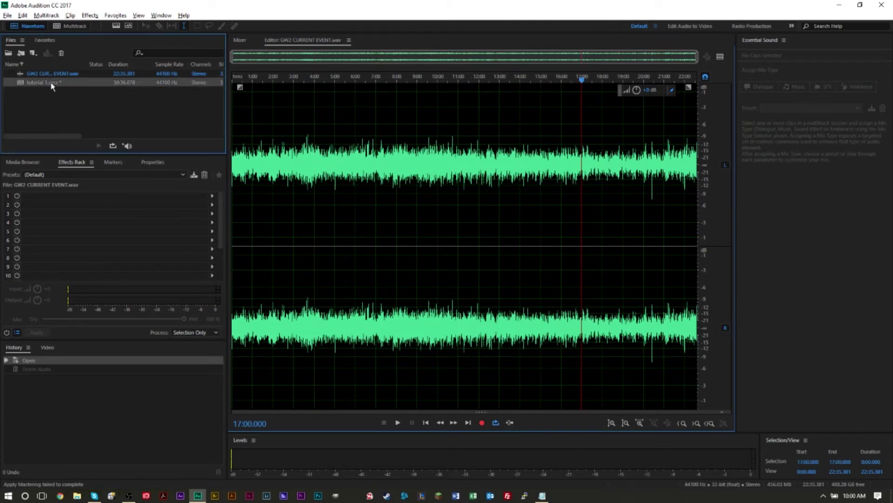
pyautogui.doubleClick(51, 83)
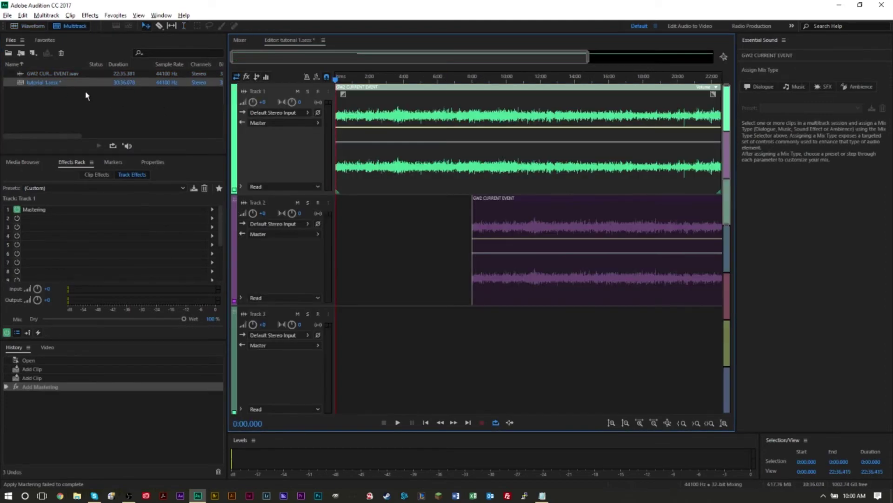
pyautogui.doubleClick(77, 73)
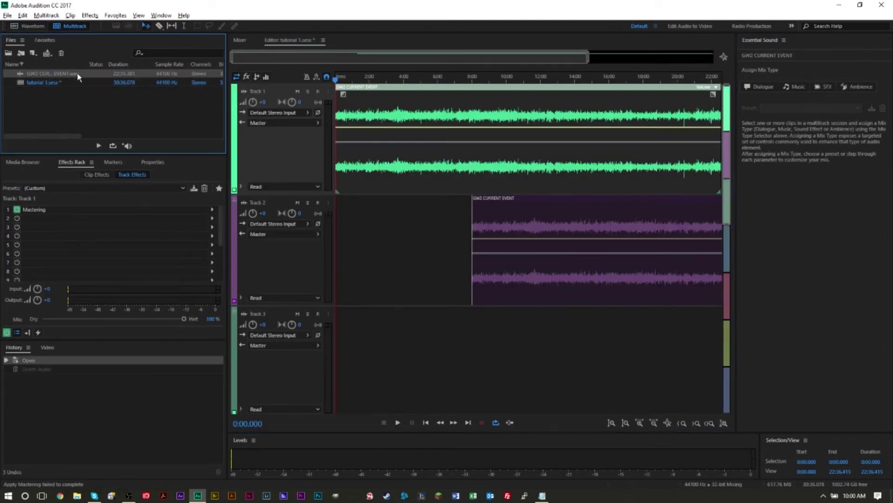
pyautogui.doubleClick(69, 83)
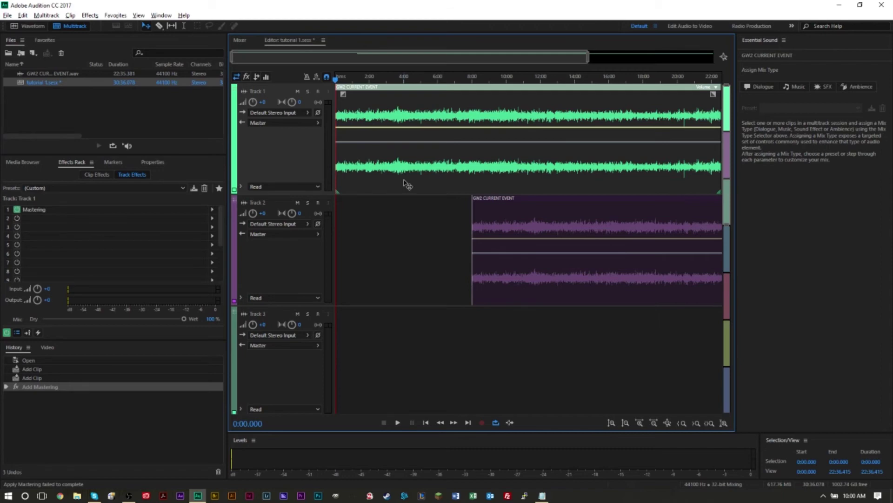
# Open the Track 2 clip in the waveform editor from the session, and return to the multitrack view
pyautogui.click(32, 27)
pyautogui.click(71, 27)
pyautogui.doubleClick(515, 222)
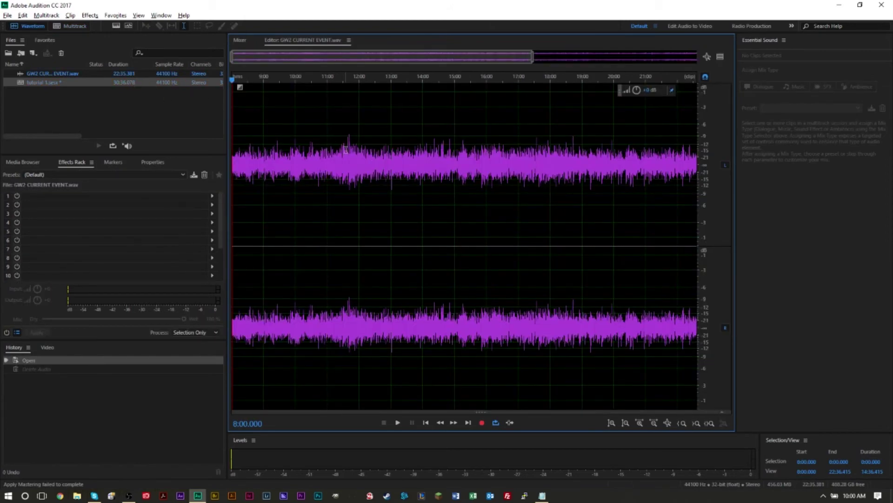
pyautogui.click(72, 27)
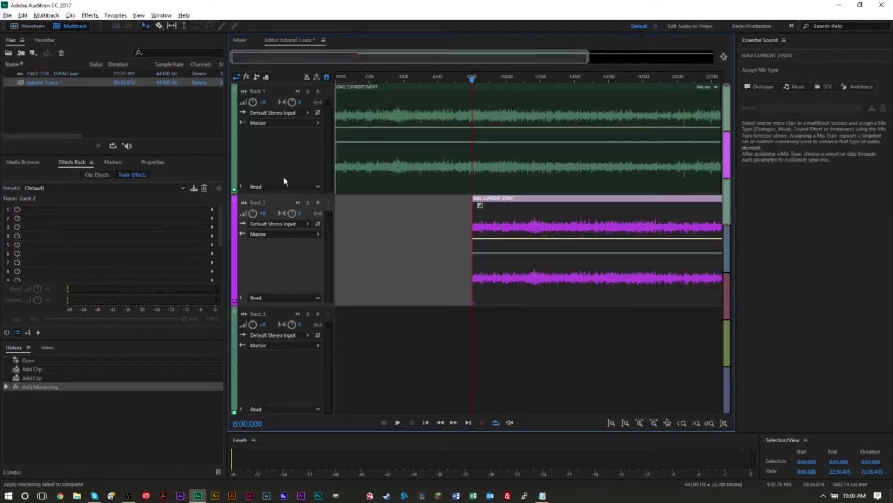
# Toggle repeatedly between the waveform and multitrack views, ending in the multitrack session with no clip selected
pyautogui.press('8')
pyautogui.press('8')
pyautogui.press('8')
pyautogui.press('8')
pyautogui.press('8')
pyautogui.press('8')
pyautogui.press('8')
pyautogui.press('8')
pyautogui.press('8')
pyautogui.press('8')
pyautogui.press('8')
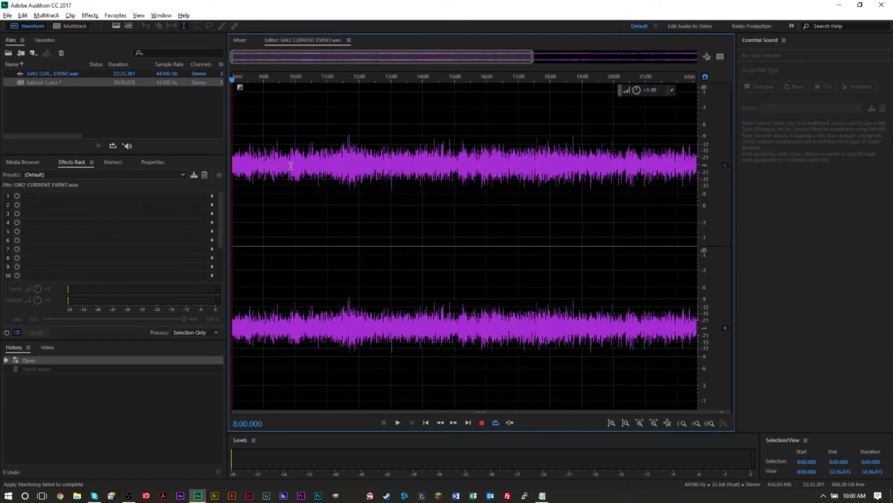
pyautogui.press('8')
pyautogui.click(442, 337)
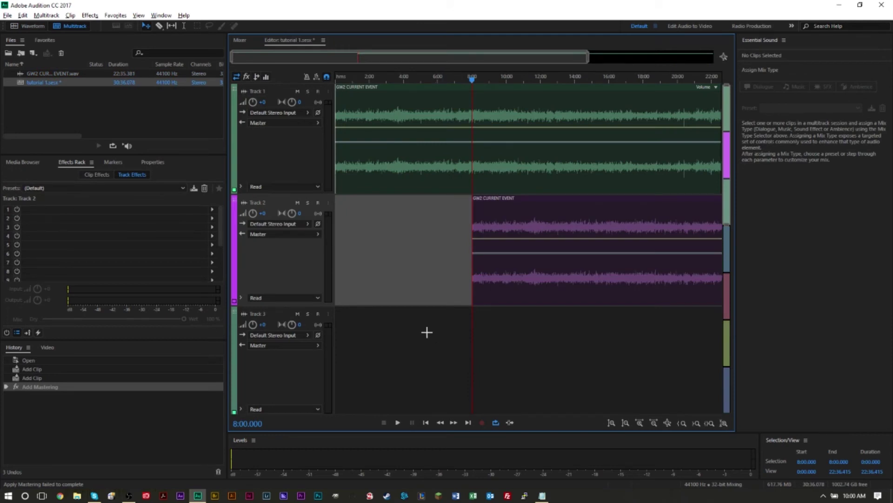
# Open GW2 CURRENT EVENT.wav and the tutorial 1 session alternately from the file list, ending in the session
pyautogui.doubleClick(58, 74)
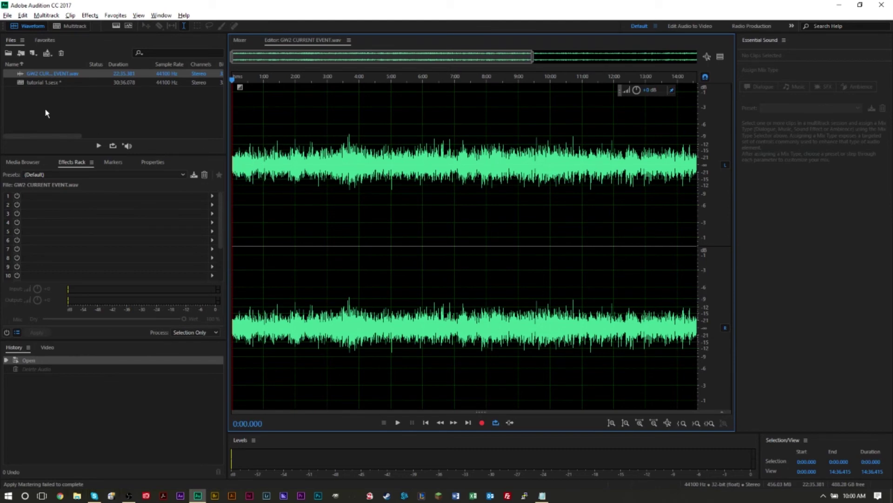
pyautogui.doubleClick(58, 80)
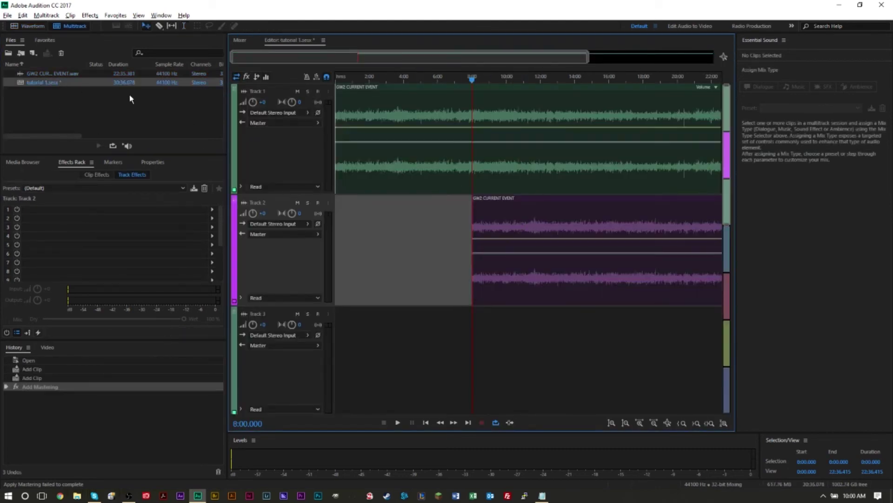
pyautogui.doubleClick(65, 73)
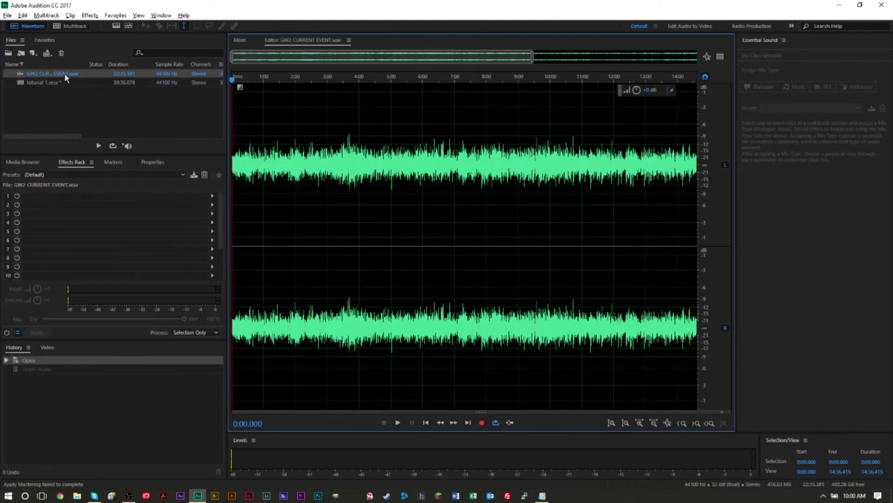
pyautogui.doubleClick(62, 84)
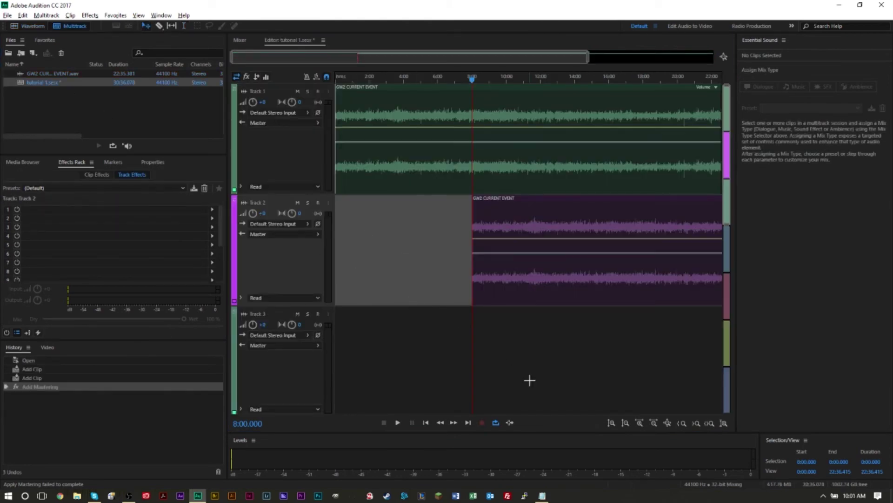
# Convert the GW2 CURRENT EVENT clip on Track 1 to a unique copy
pyautogui.click(517, 372)
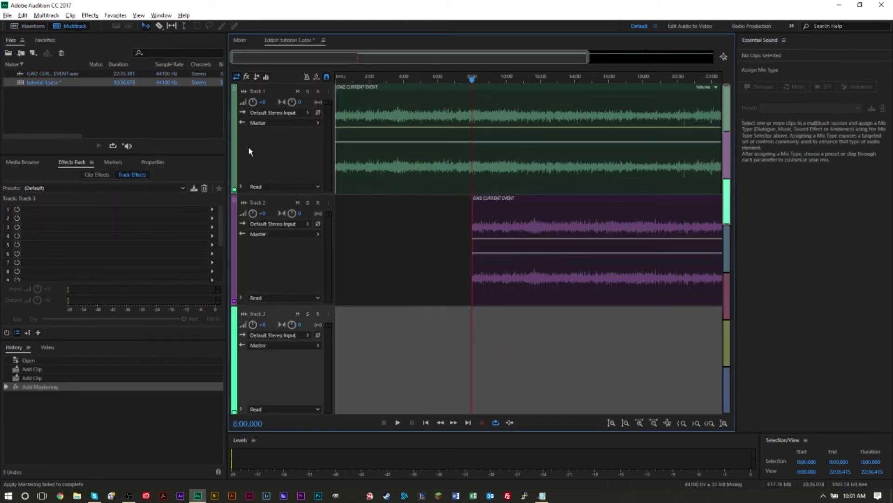
pyautogui.click(467, 179)
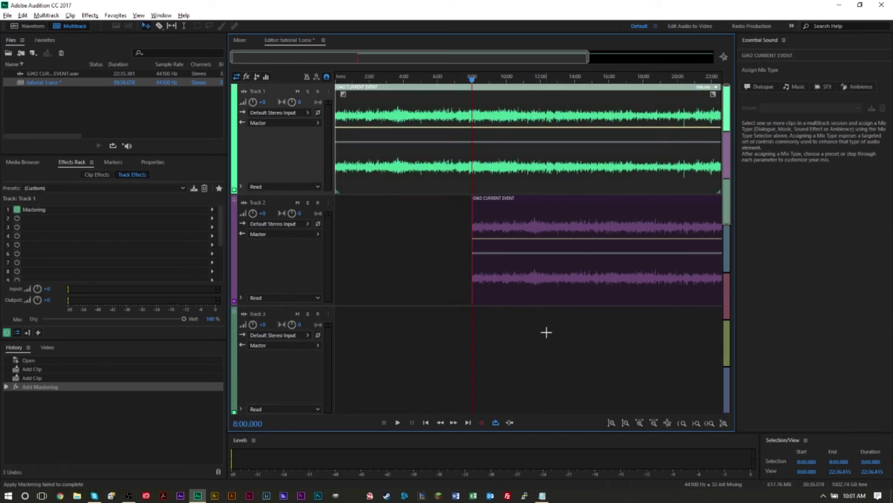
pyautogui.rightClick(518, 167)
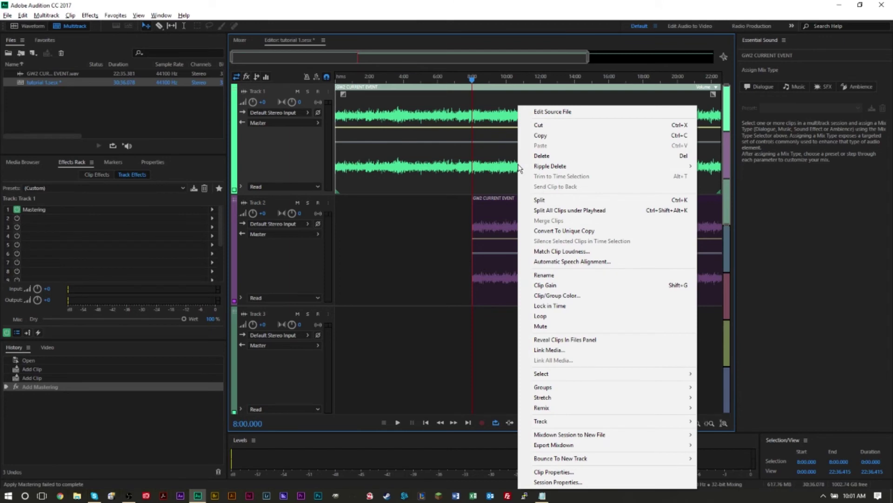
pyautogui.click(589, 234)
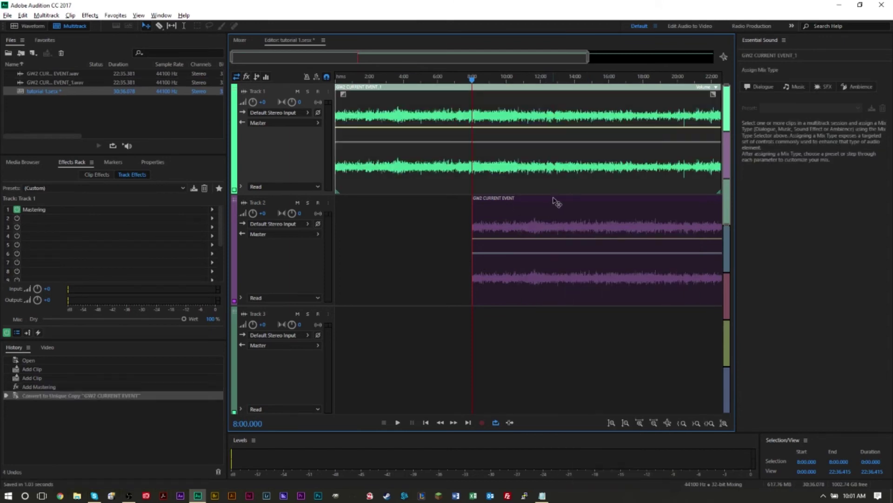
# Compare the unique copy's waveform with the original GW2 CURRENT EVENT.wav and the session, and reopen the tutorial 1 session
pyautogui.doubleClick(72, 83)
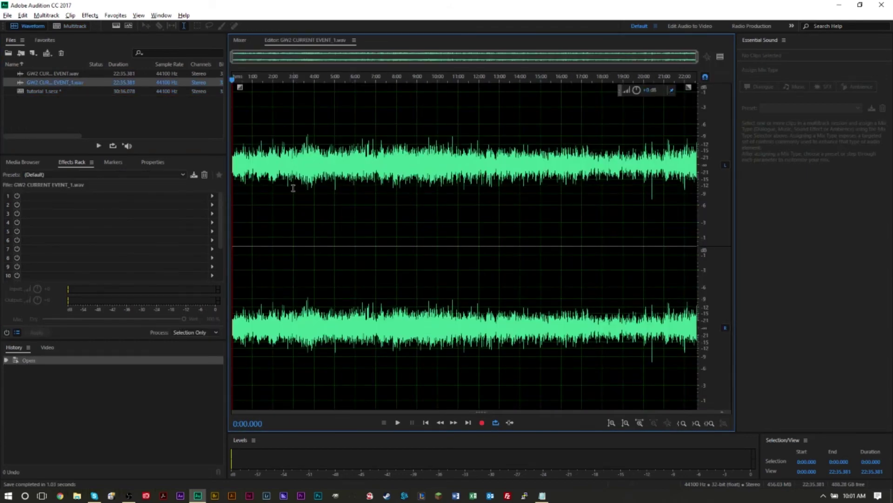
pyautogui.click(63, 92)
pyautogui.doubleClick(63, 91)
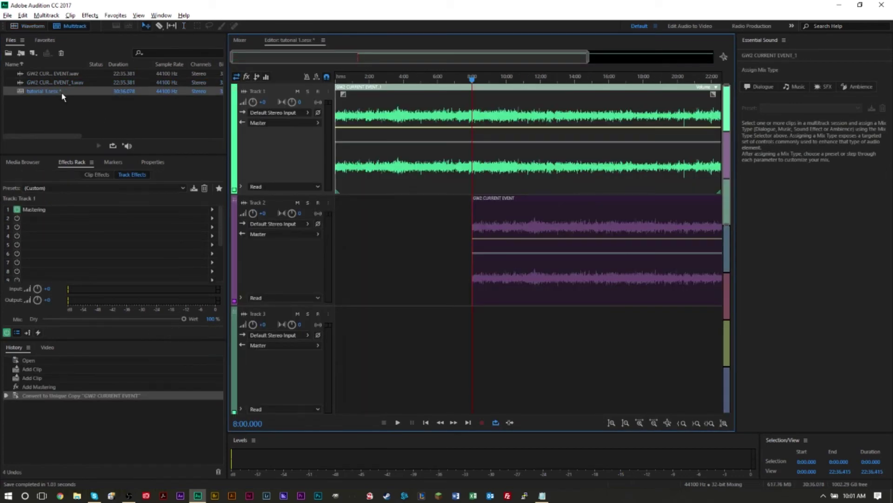
pyautogui.doubleClick(68, 74)
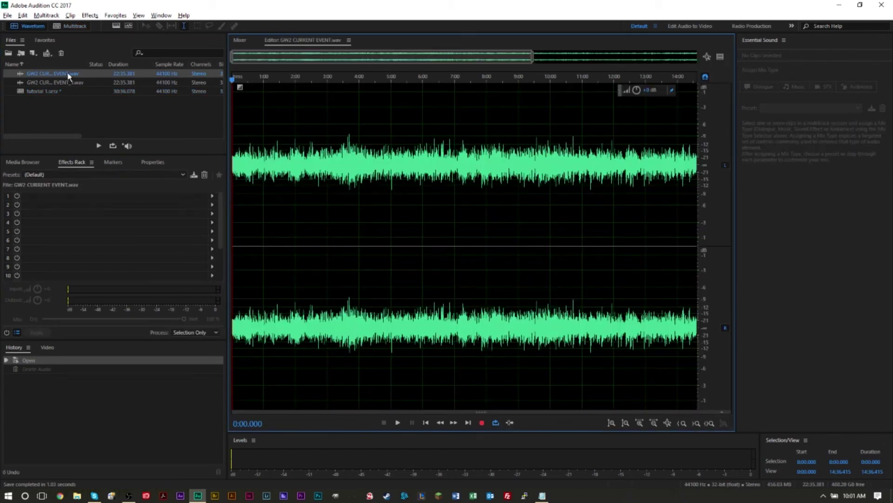
pyautogui.doubleClick(69, 82)
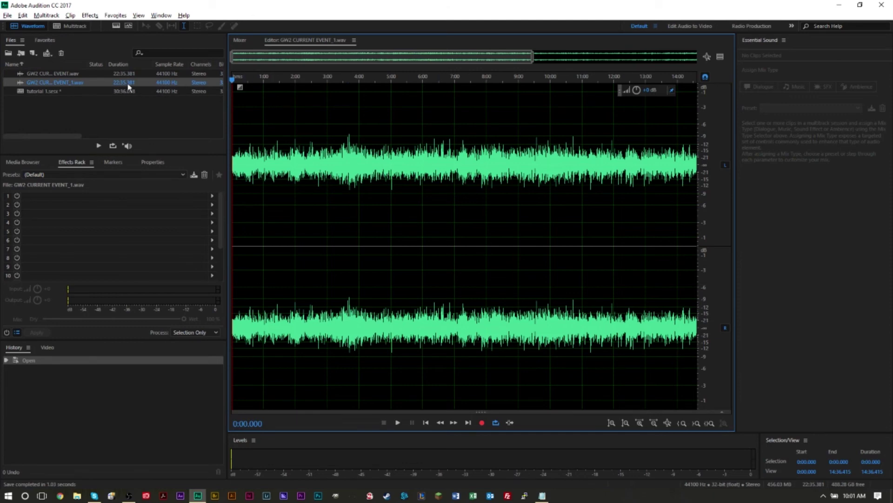
pyautogui.click(64, 74)
pyautogui.click(71, 83)
pyautogui.doubleClick(69, 91)
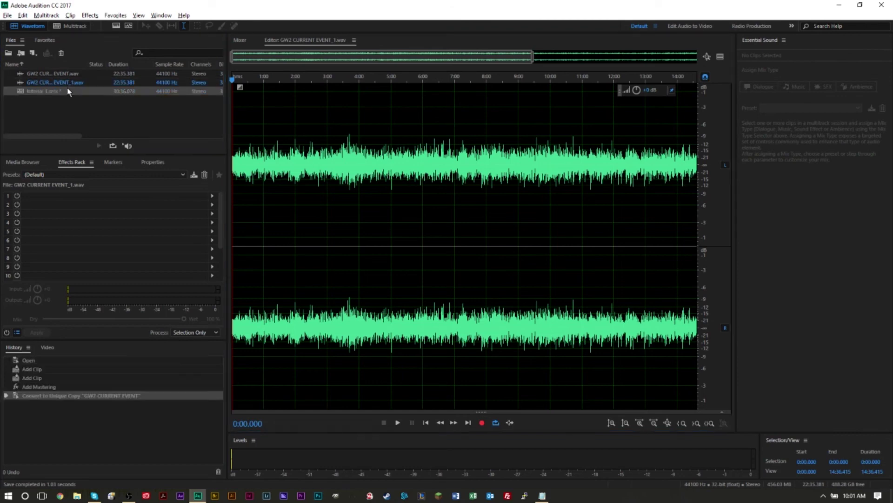